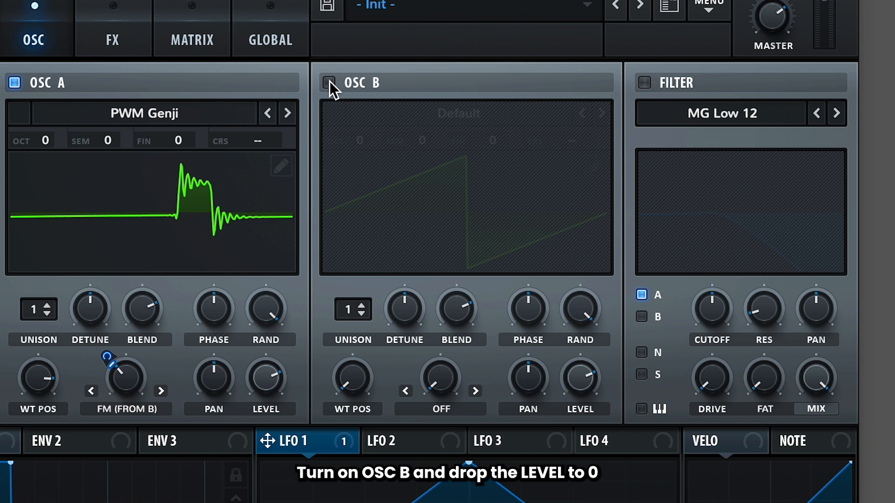
# Step: Turn on OSC B, drop its level to 0 and load the PWM Mini wavetable into it
pyautogui.click(329, 83)
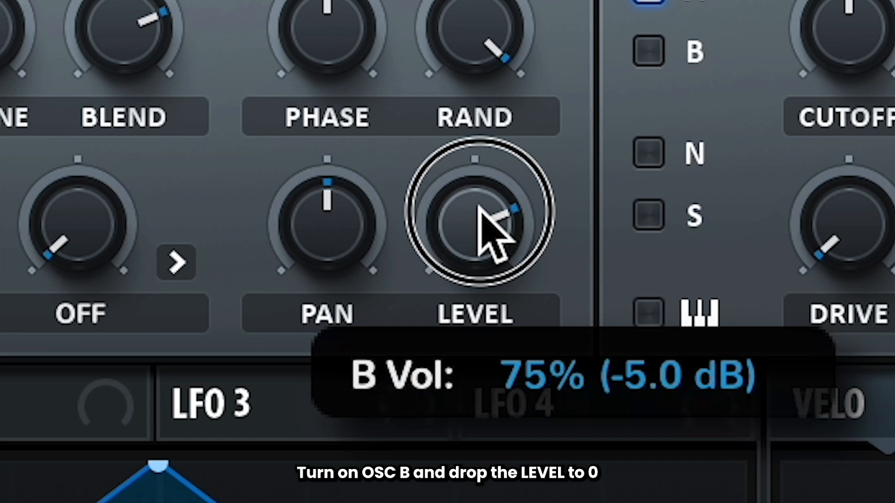
pyautogui.moveTo(738, 376); pyautogui.dragTo(738, 424)
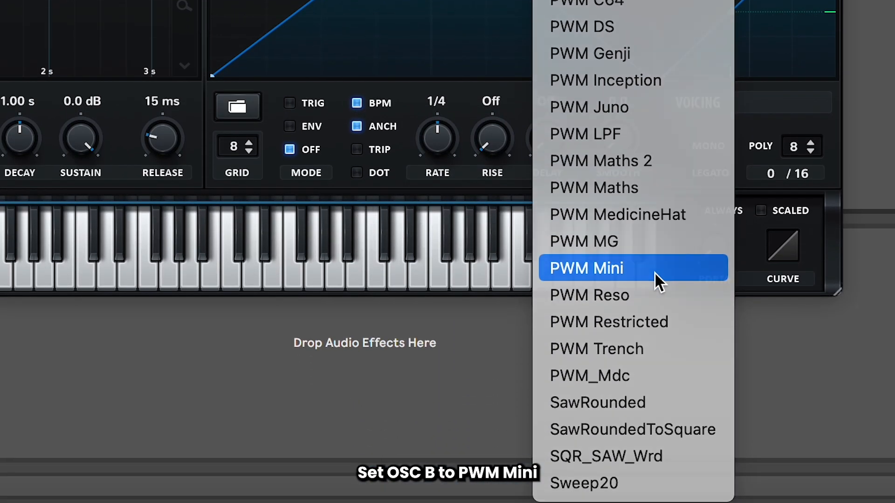
pyautogui.click(652, 336)
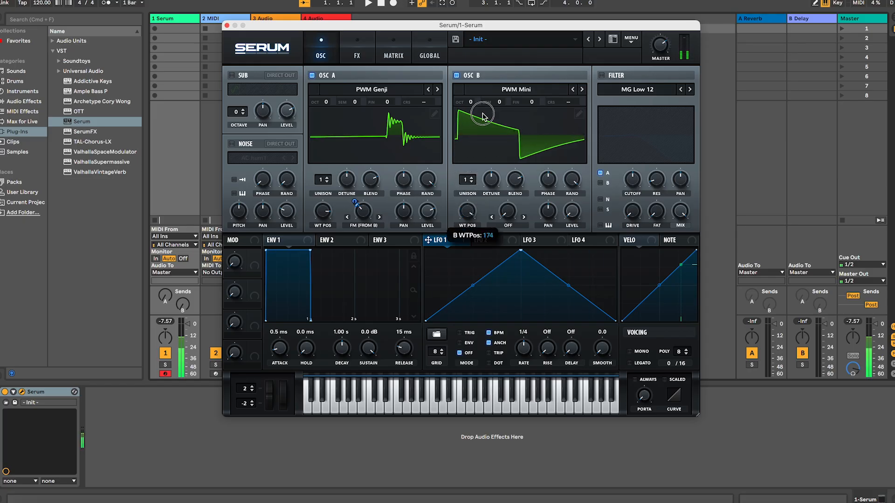
# Step: Tune OSC B up to +4 octaves and +12 semitones
pyautogui.moveTo(470, 102); pyautogui.dragTo(473, 56)
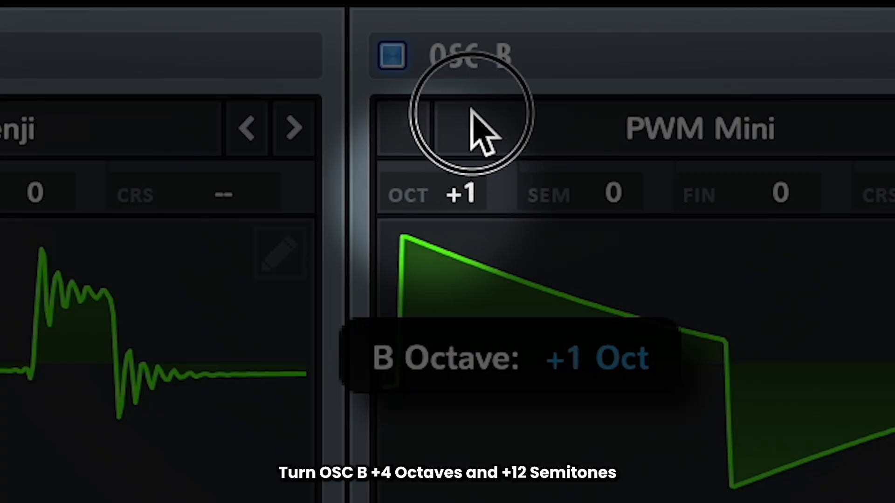
pyautogui.moveTo(462, 193); pyautogui.dragTo(461, 180)
pyautogui.moveTo(614, 200); pyautogui.dragTo(614, 169)
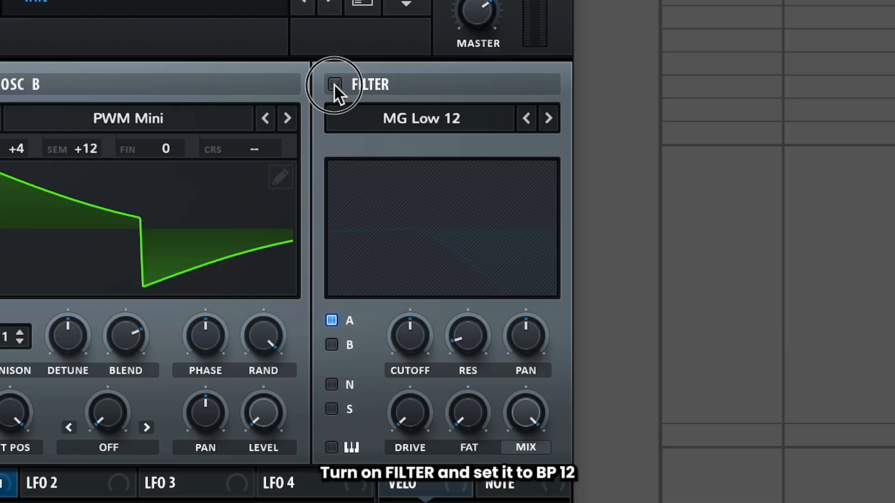
# Step: Turn on the oscillator filter, set its type to BP 12 and lower its cutoff to the minimum
pyautogui.click(333, 85)
pyautogui.click(421, 118)
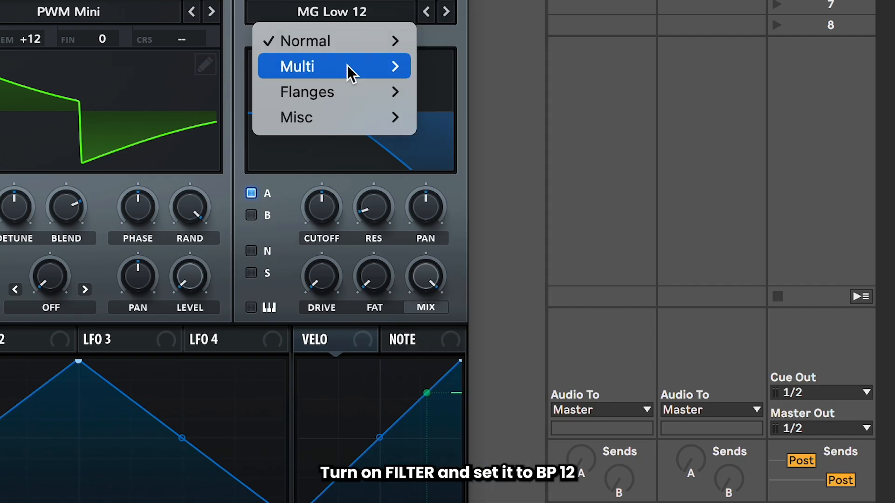
pyautogui.moveTo(443, 187)
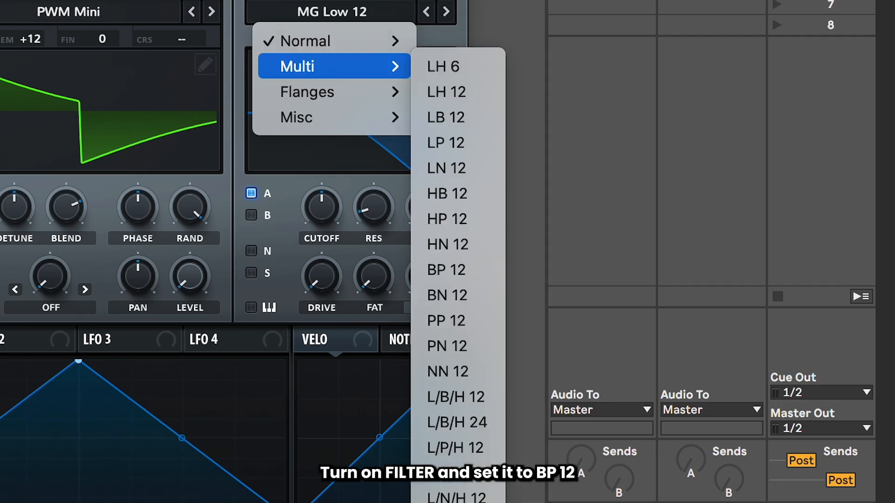
pyautogui.click(492, 273)
pyautogui.moveTo(327, 209); pyautogui.dragTo(326, 226)
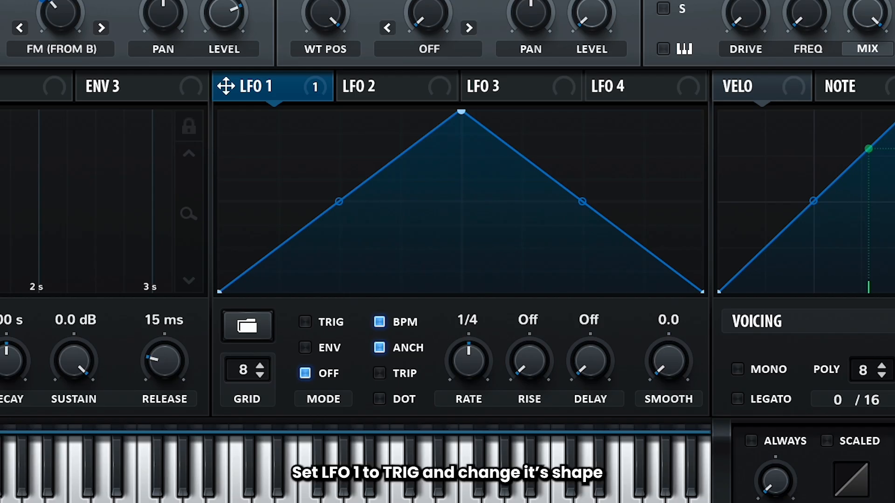
# Step: Set LFO 1 to TRIG mode and bend both slopes into a fast-rising, fast-falling curved shape
pyautogui.click(305, 322)
pyautogui.moveTo(339, 201); pyautogui.dragTo(323, 154)
pyautogui.moveTo(583, 201); pyautogui.dragTo(603, 256)
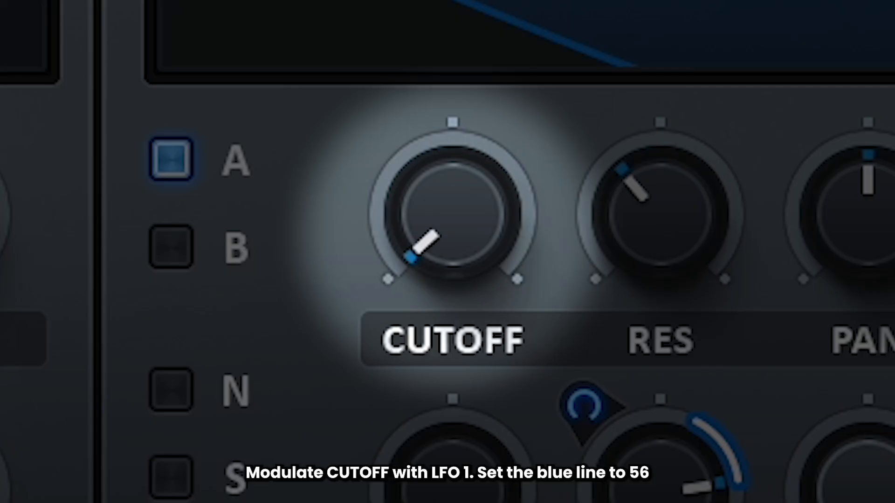
# Step: Modulate the filter cutoff with LFO 1 at an amount of 56 and raise the filter resonance
pyautogui.moveTo(51, 466); pyautogui.dragTo(458, 208)
pyautogui.moveTo(394, 130); pyautogui.dragTo(345, 314)
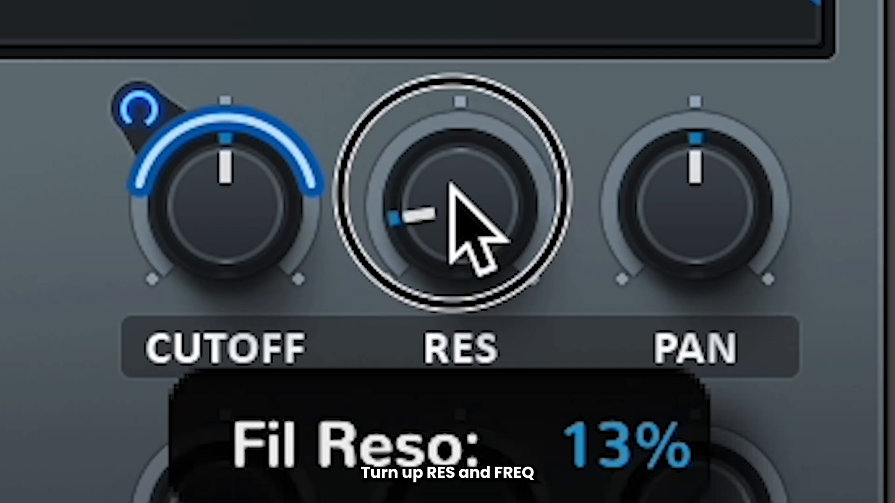
pyautogui.moveTo(453, 194); pyautogui.dragTo(492, 0)
# Step: Raise the filter's FREQ and modulate it with LFO 1 at an amount of -21
pyautogui.moveTo(446, 170); pyautogui.dragTo(423, 0)
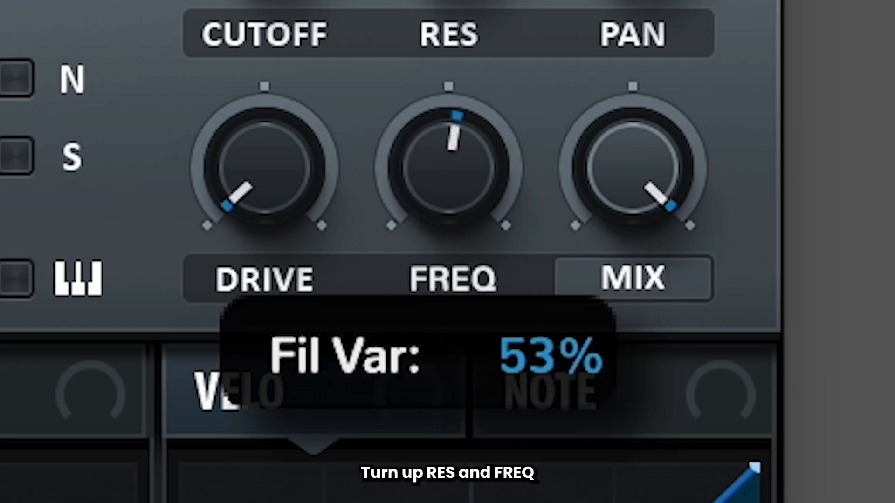
pyautogui.moveTo(423, 0); pyautogui.dragTo(423, 0)
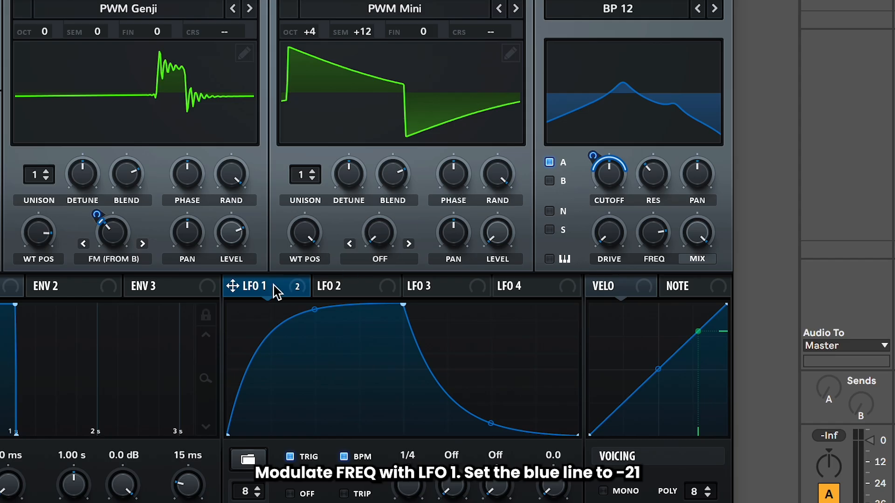
pyautogui.moveTo(303, 275); pyautogui.dragTo(655, 219)
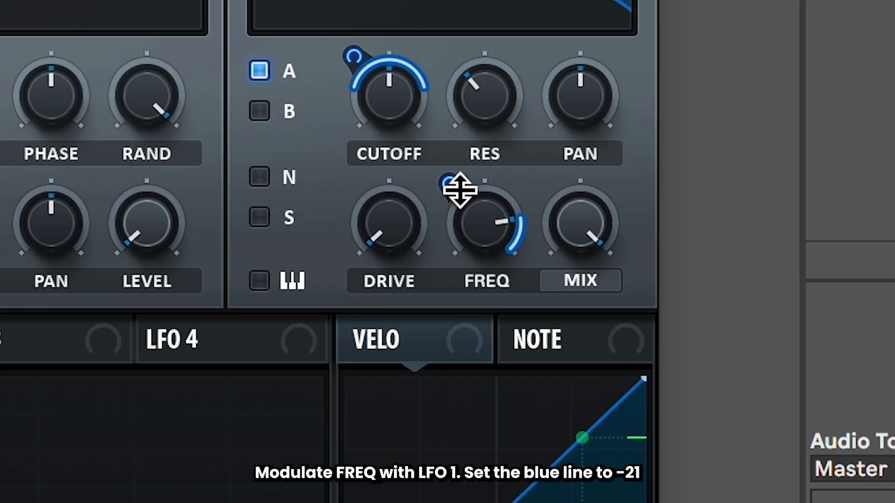
pyautogui.moveTo(460, 190); pyautogui.dragTo(449, 273)
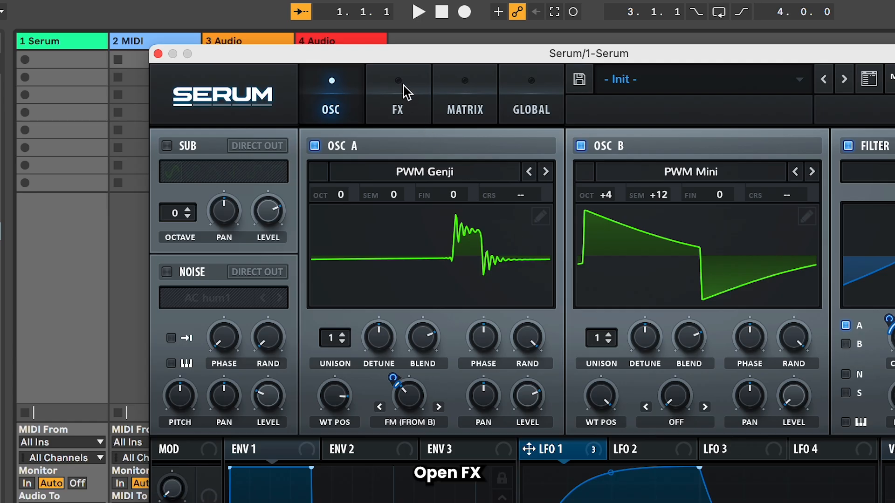
# Step: In the effects section, turn on Filter and move it to the start of the effects chain
pyautogui.click(407, 93)
pyautogui.click(175, 414)
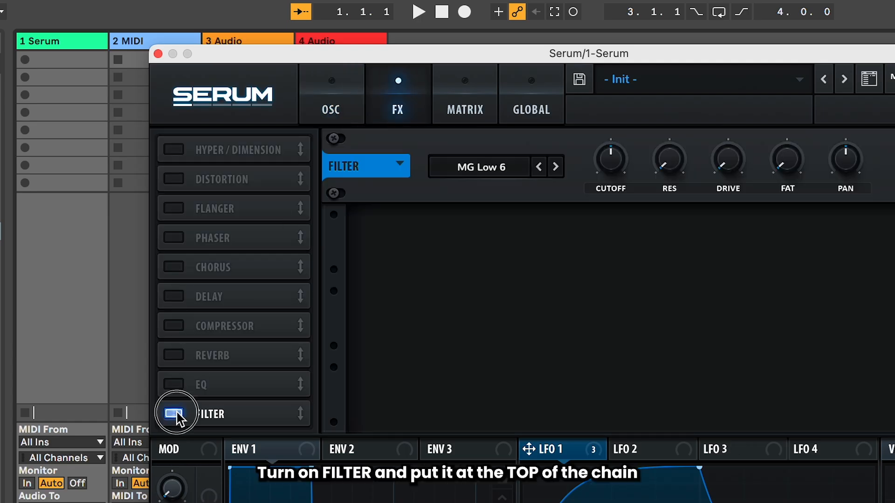
pyautogui.moveTo(295, 416); pyautogui.dragTo(313, 151)
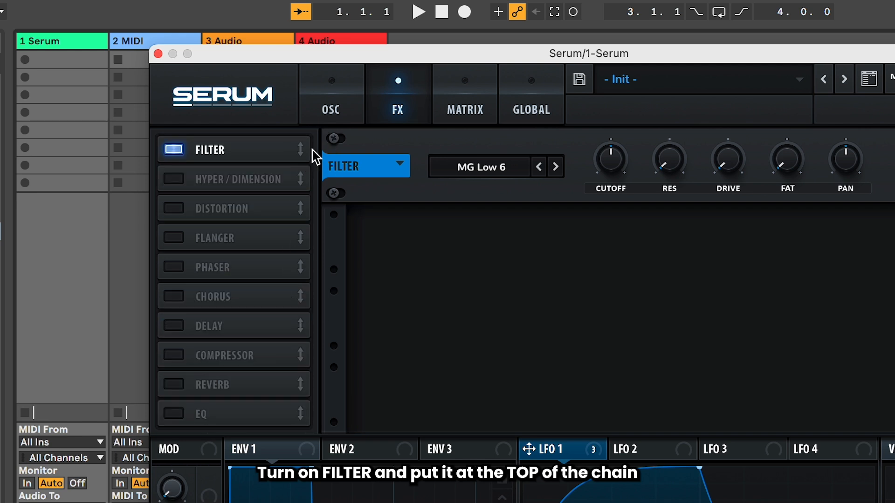
# Step: Set the effects filter's type to Reverb from the Misc category
pyautogui.click(441, 171)
pyautogui.moveTo(513, 256)
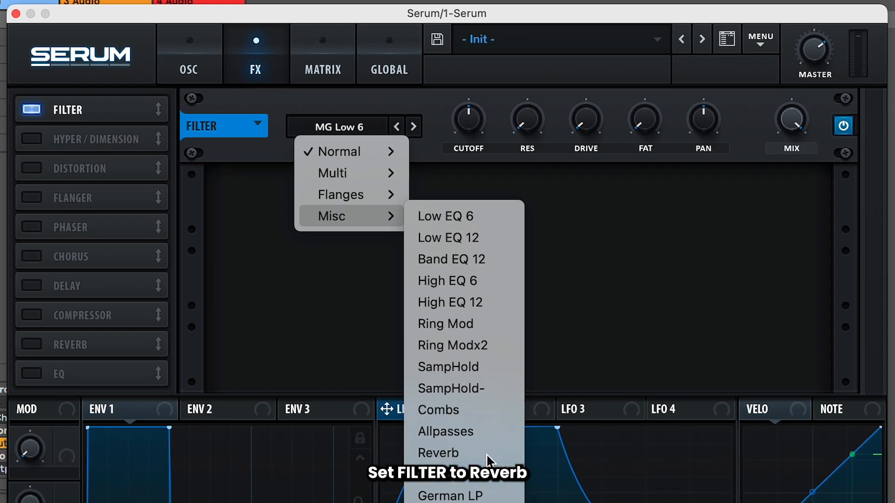
pyautogui.click(488, 454)
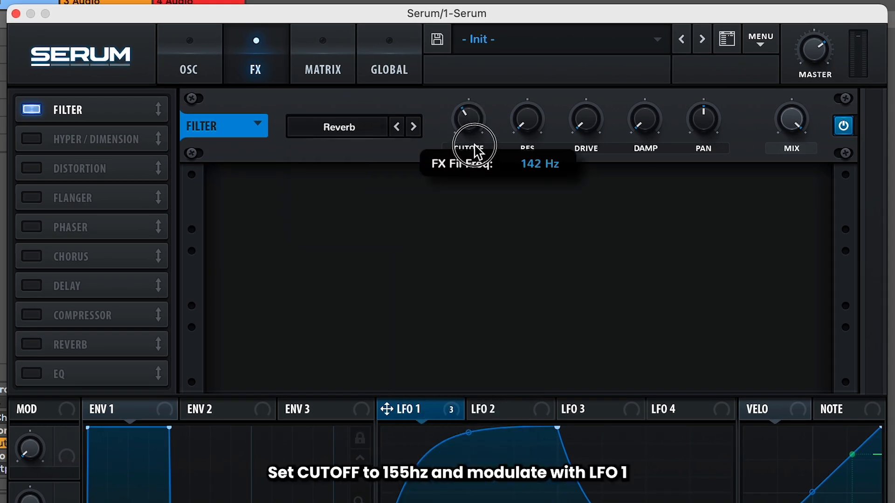
# Step: Set the effects filter's cutoff to 155 Hz, modulate it with LFO 1 at -5 and raise the resonance
pyautogui.moveTo(387, 409); pyautogui.dragTo(451, 142)
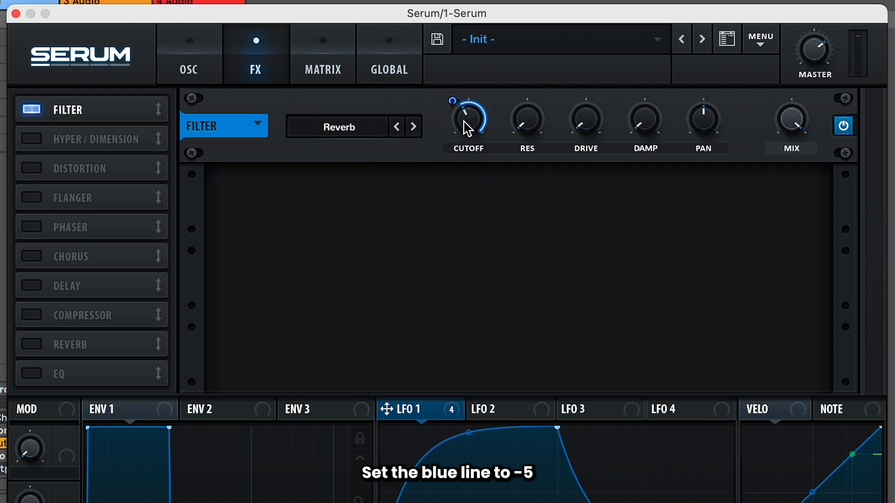
pyautogui.moveTo(457, 104); pyautogui.dragTo(457, 145)
pyautogui.moveTo(526, 119); pyautogui.dragTo(527, 86)
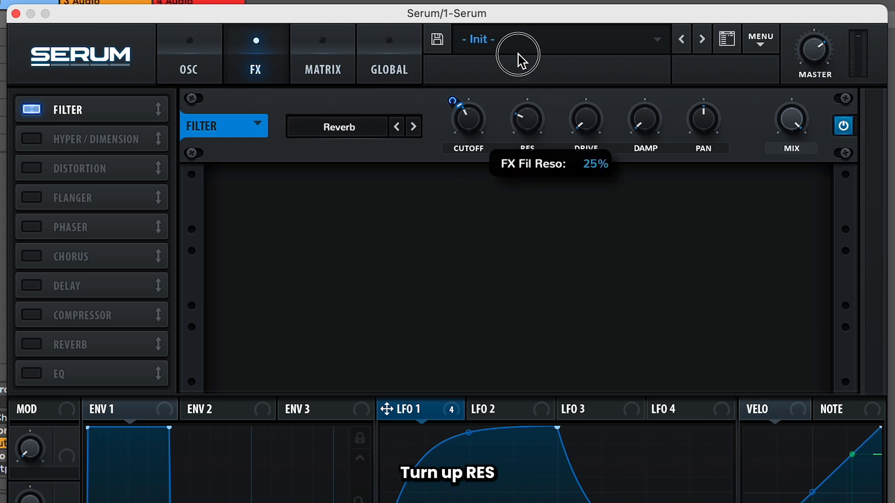
pyautogui.moveTo(518, 44); pyautogui.dragTo(521, 46)
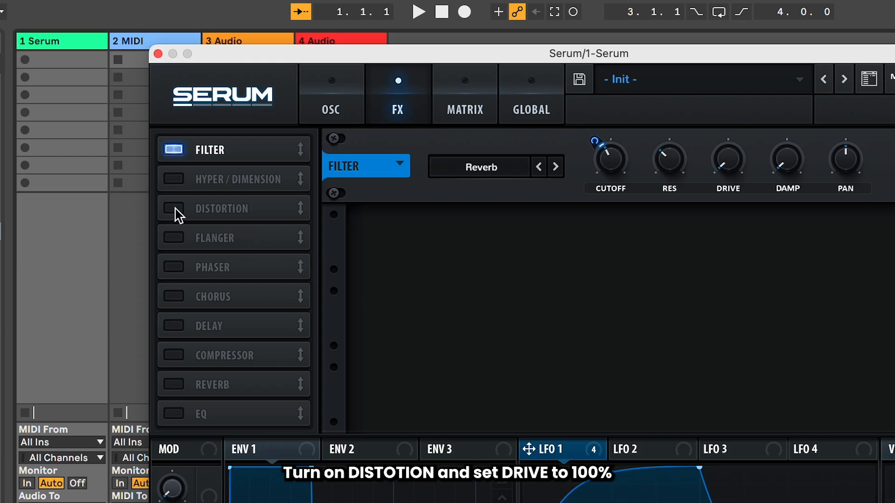
# Step: Turn on the Tube Distortion effect and set its drive to 100%
pyautogui.click(178, 212)
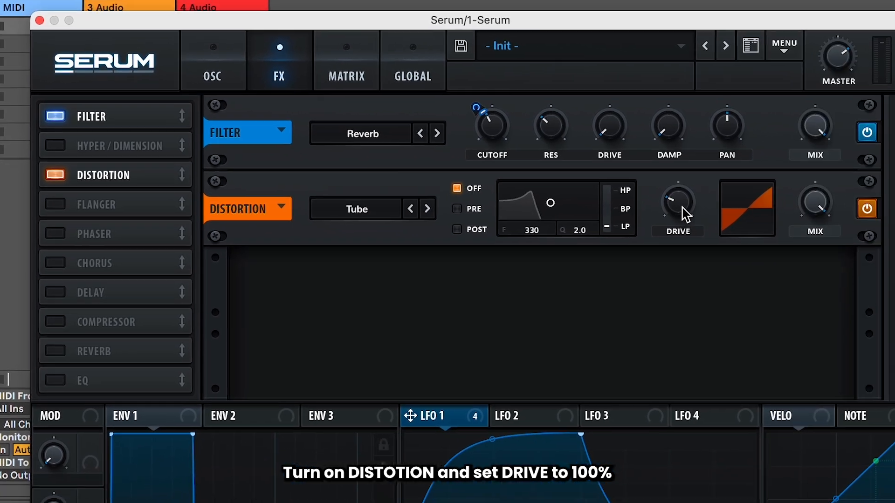
pyautogui.click(800, 219)
pyautogui.moveTo(660, 180); pyautogui.dragTo(659, 139)
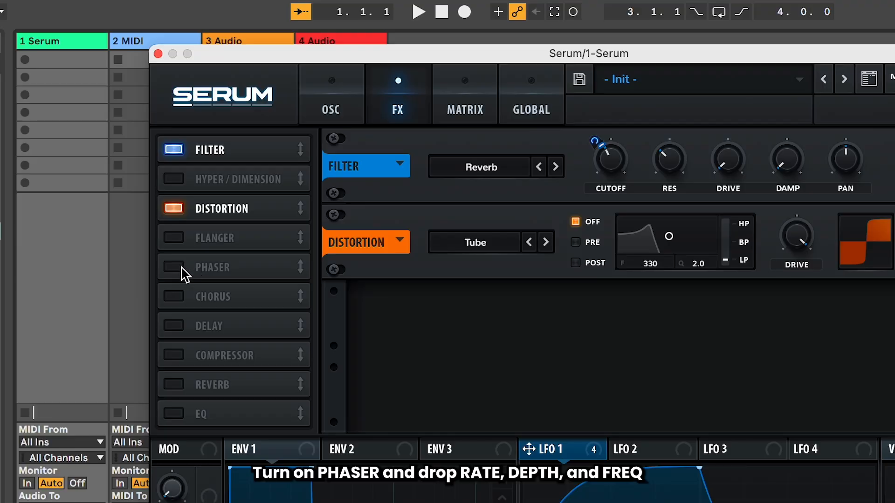
# Step: Turn on the Phaser and lower its rate, depth and frequency to the minimum
pyautogui.click(180, 271)
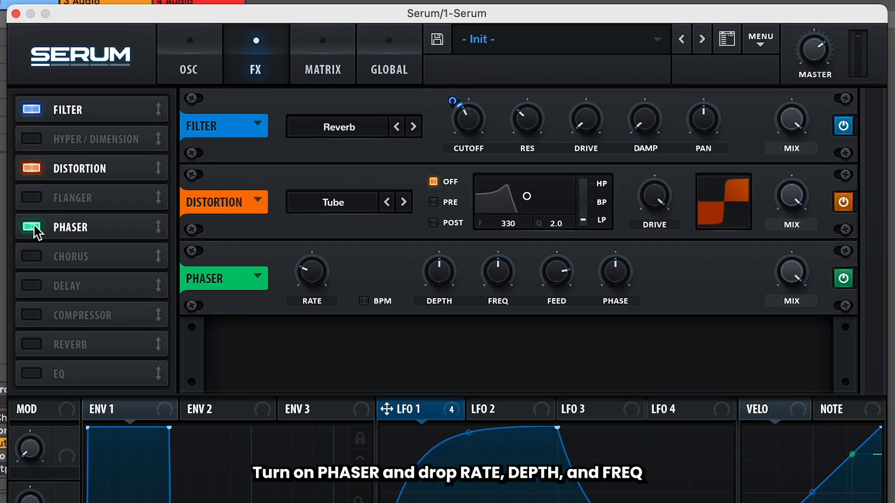
pyautogui.moveTo(316, 269); pyautogui.dragTo(316, 269)
pyautogui.moveTo(446, 274); pyautogui.dragTo(446, 459)
pyautogui.moveTo(513, 272); pyautogui.dragTo(504, 414)
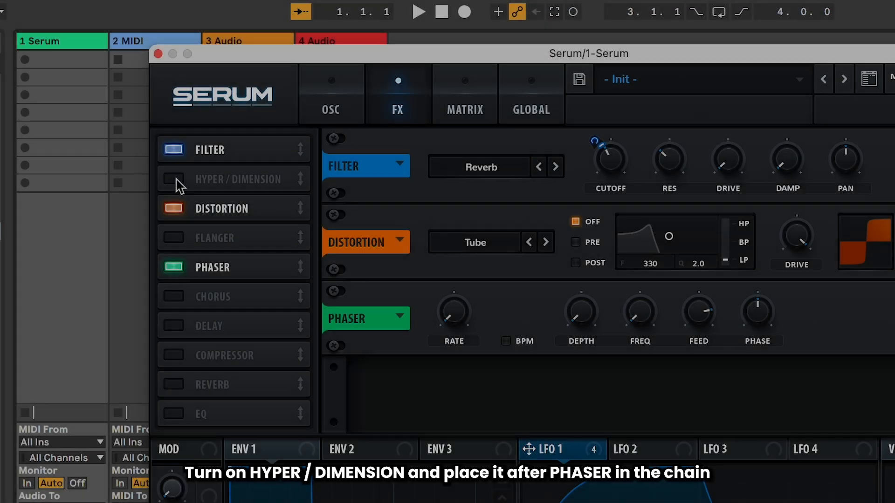
# Step: Turn on Hyper/Dimension, place it after Phaser, and set Hyper mix to 35%, Dimension size to 3% and Dimension mix to 35%
pyautogui.click(174, 179)
pyautogui.moveTo(304, 182); pyautogui.dragTo(319, 284)
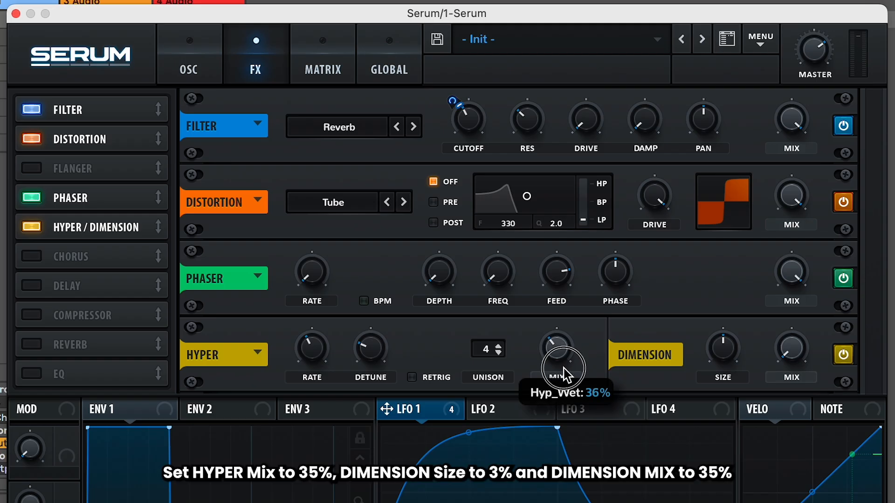
pyautogui.click(726, 335)
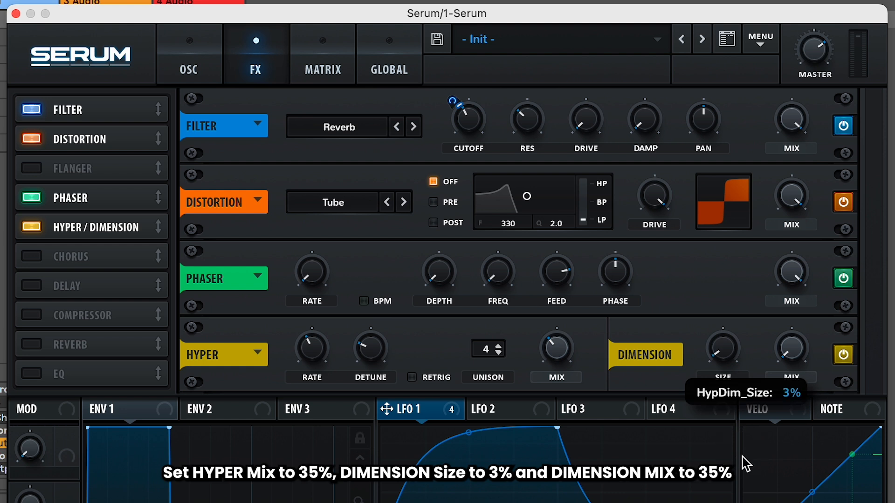
pyautogui.moveTo(794, 352); pyautogui.dragTo(794, 322)
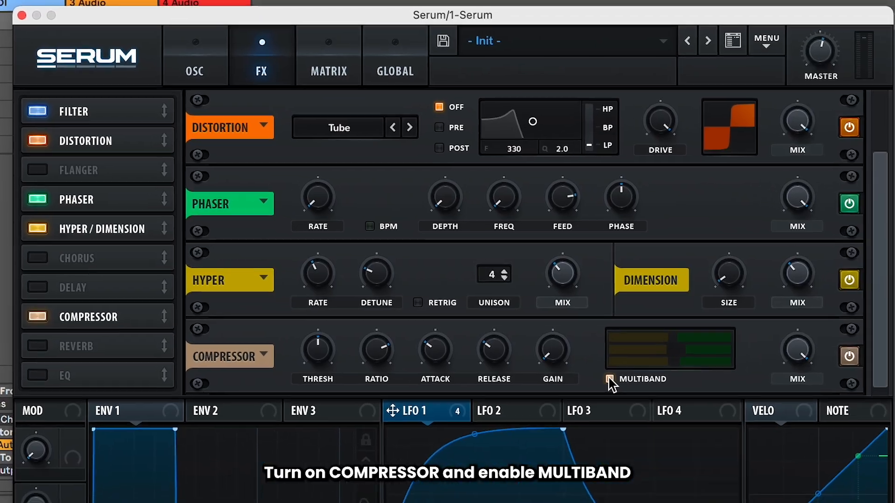
# Step: Raise the output gain of the multiband Compressor
pyautogui.moveTo(552, 347); pyautogui.dragTo(549, 298)
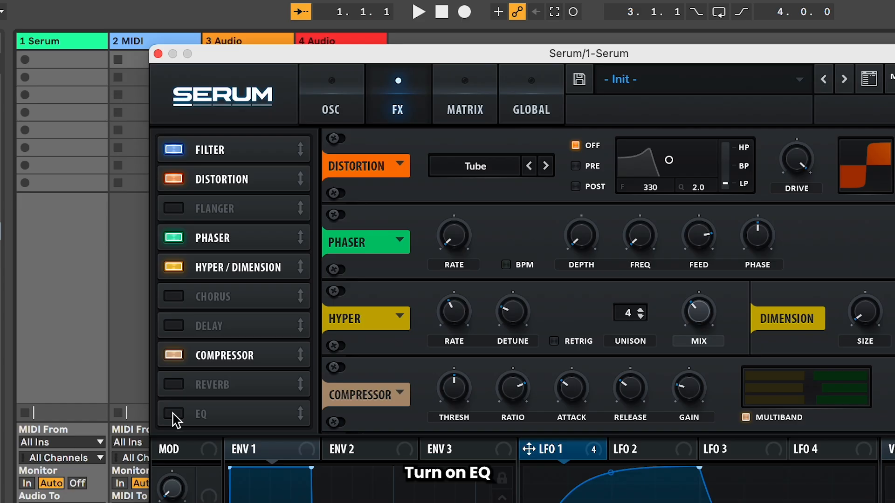
# Step: Turn on the EQ and set both of its band shapes to Peak
pyautogui.click(173, 414)
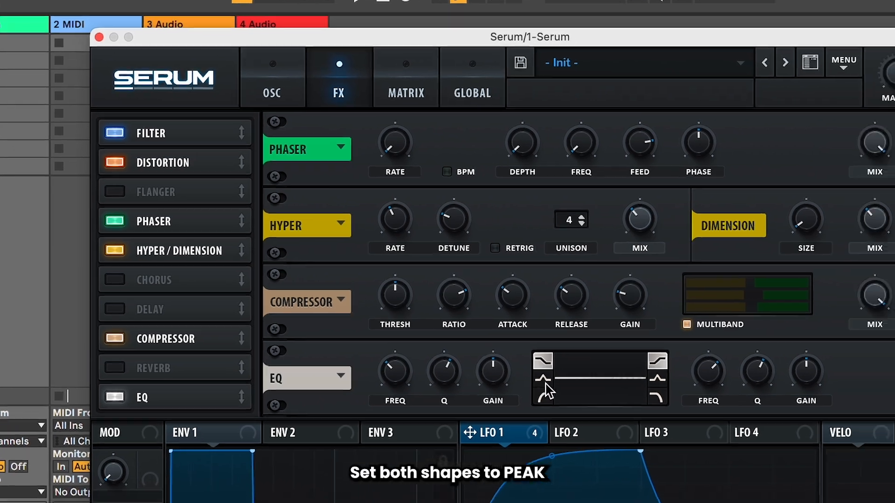
pyautogui.click(602, 396)
pyautogui.click(574, 355)
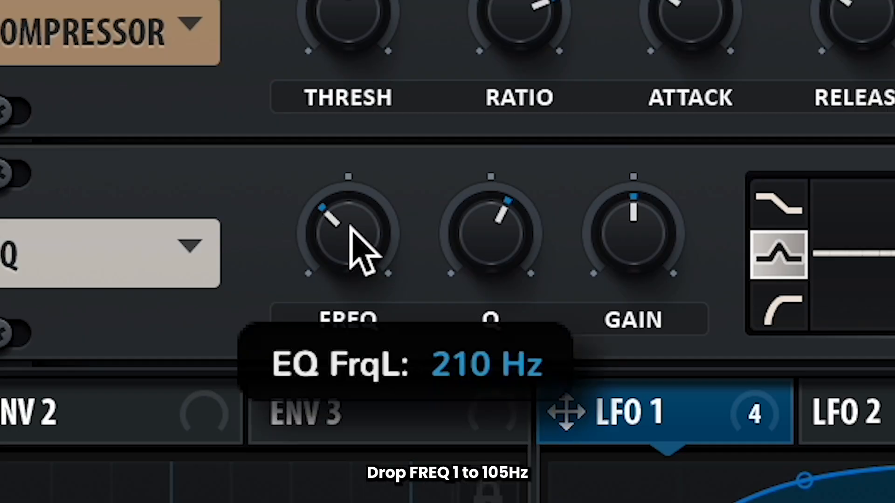
# Step: Set the EQ's first frequency to 105 Hz and modulate both EQ frequencies with LFO 1, using -12 for the second
pyautogui.moveTo(351, 227); pyautogui.dragTo(352, 291)
pyautogui.moveTo(566, 412); pyautogui.dragTo(299, 377)
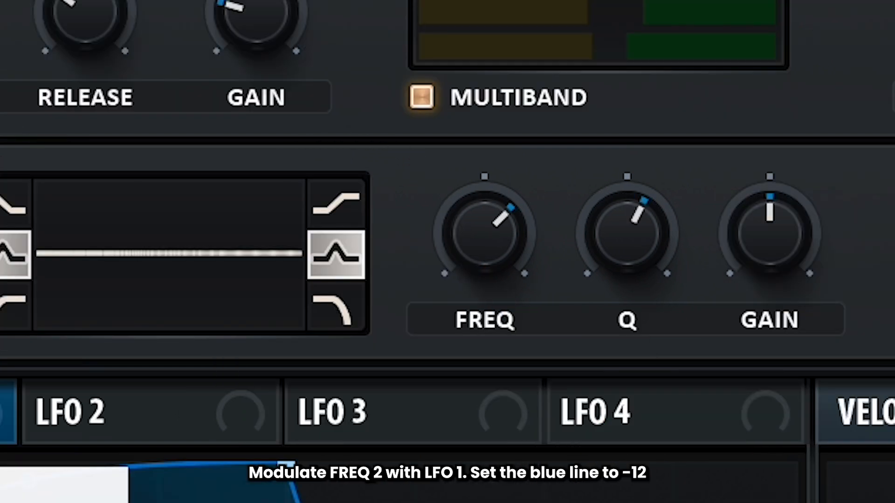
pyautogui.moveTo(7, 410); pyautogui.dragTo(488, 226)
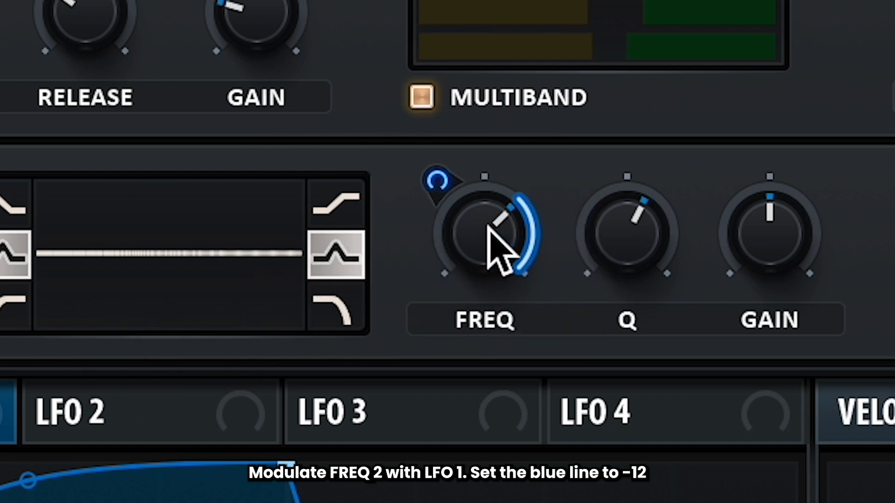
pyautogui.moveTo(447, 190); pyautogui.dragTo(445, 334)
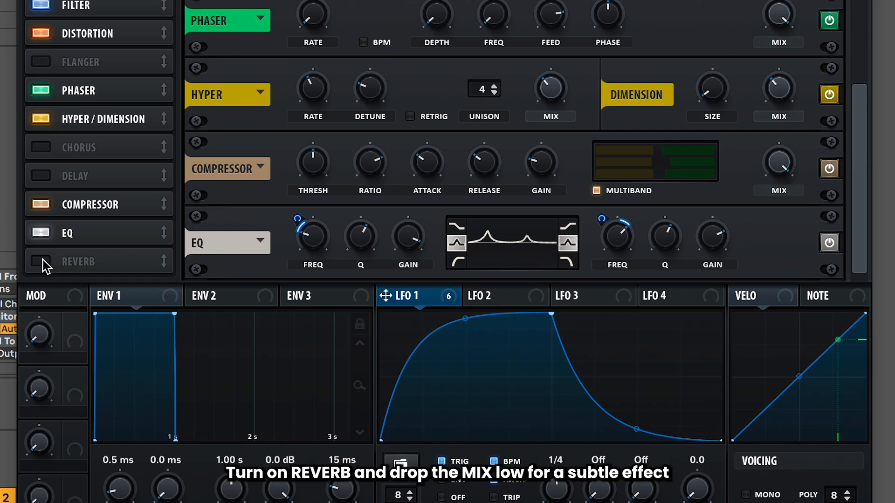
# Step: Turn on the Reverb effect and lower its mix to about 4%
pyautogui.click(43, 261)
pyautogui.moveTo(776, 234); pyautogui.dragTo(778, 240)
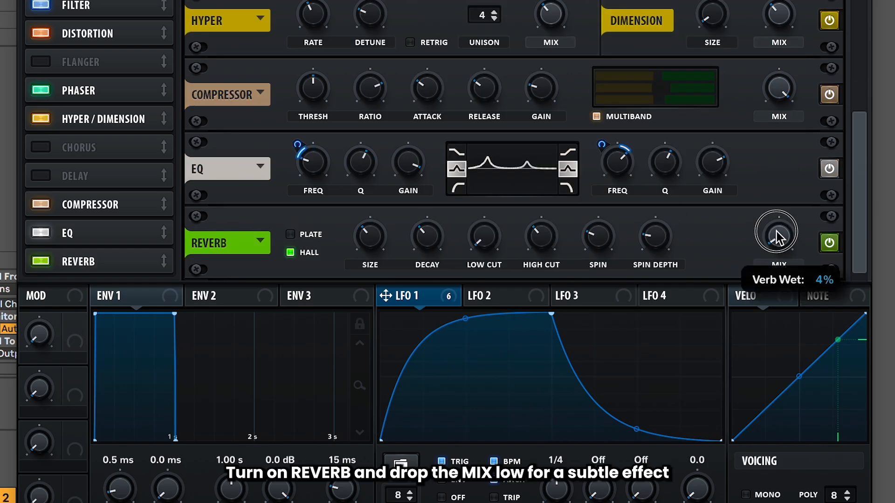